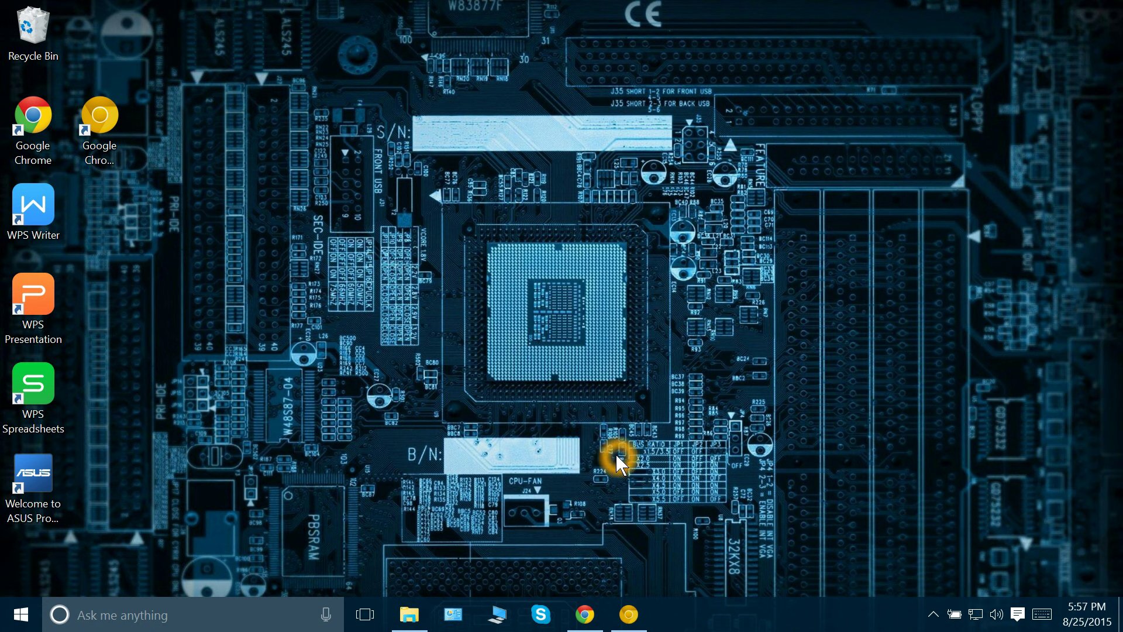
- Launch Google Chrome Canary from the taskbar so it opens on the Google home page
{"action": "left_click", "coordinate": [574, 452]}
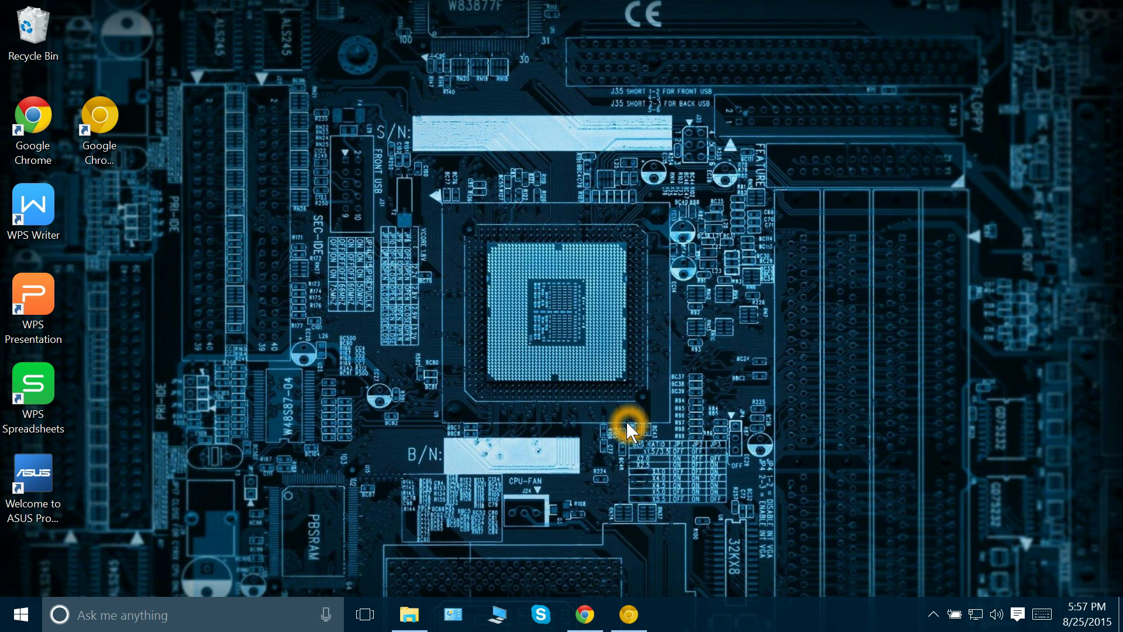
{"action": "left_click", "coordinate": [668, 419]}
{"action": "left_click_drag", "start_coordinate": [148, 138], "coordinate": [99, 112]}
{"action": "left_click", "coordinate": [621, 484]}
{"action": "left_click", "coordinate": [632, 620]}
- Search Google for 'web store' and open the Chrome Web Store result
{"action": "left_click", "coordinate": [417, 391]}
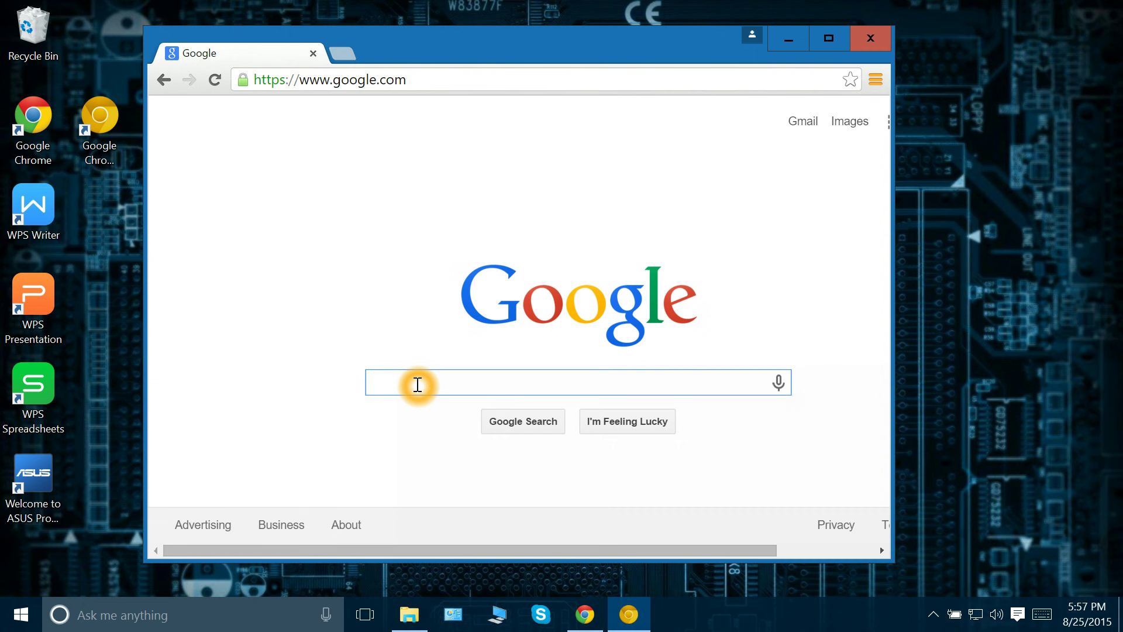
{"action": "type", "text": "web store"}
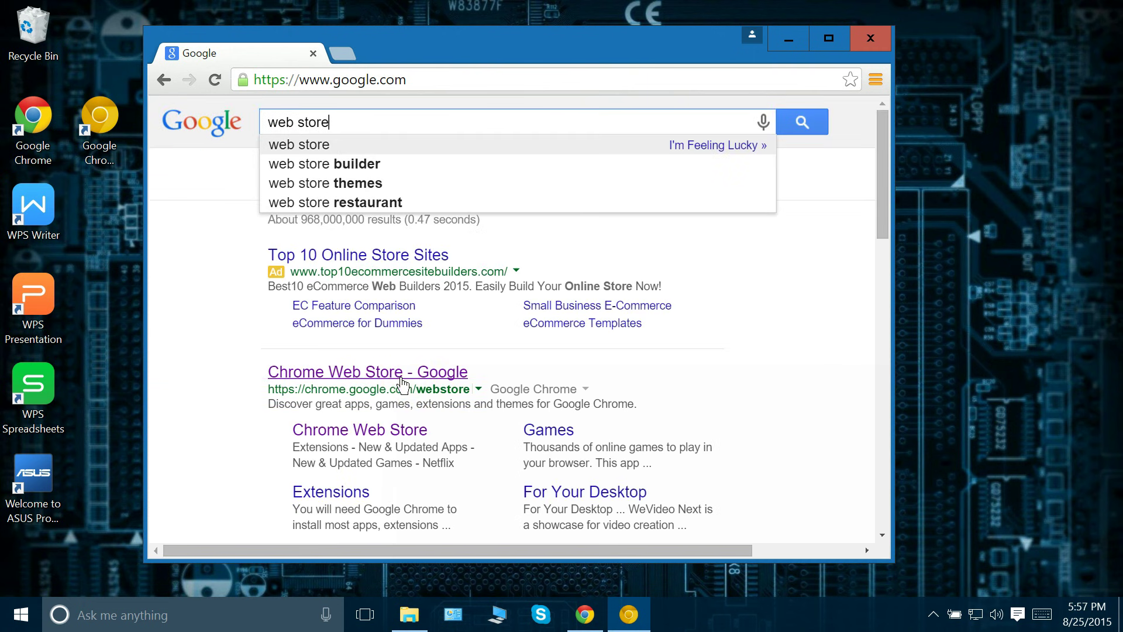
{"action": "left_click", "coordinate": [402, 375]}
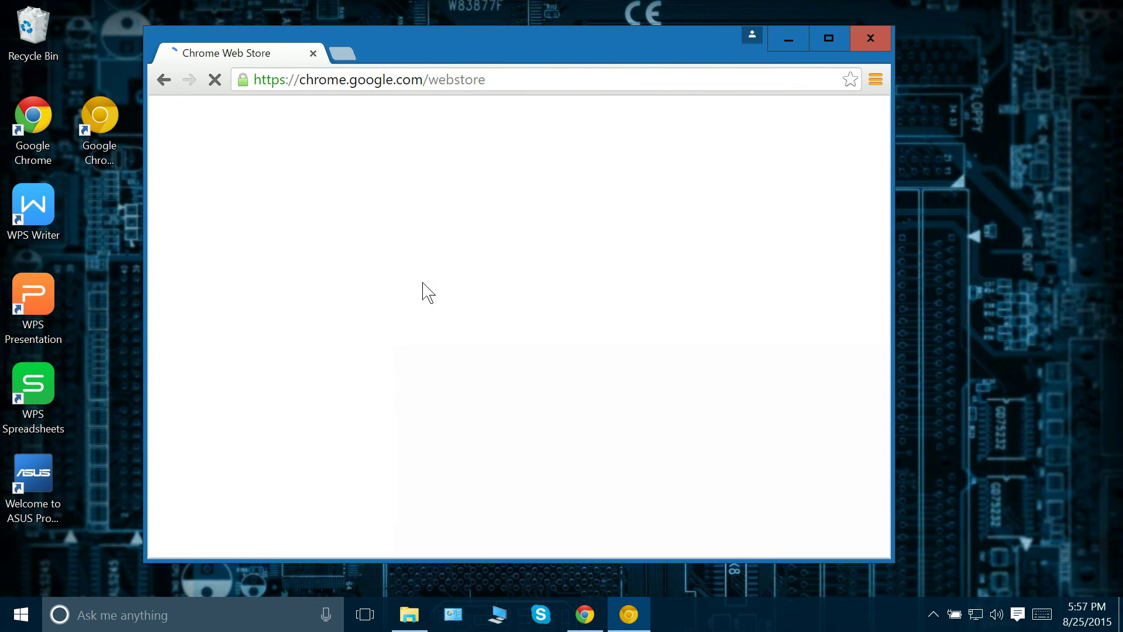
- Search the Chrome Web Store for 'HelloFax' and maximize the browser window
{"action": "left_click", "coordinate": [380, 218]}
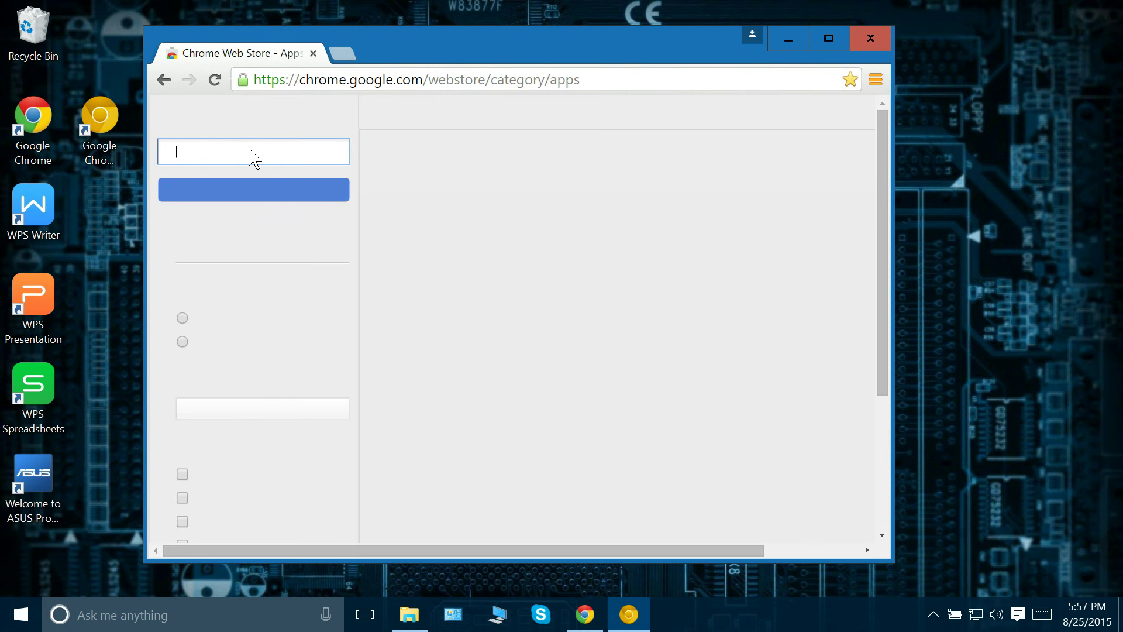
{"action": "left_click", "coordinate": [252, 155]}
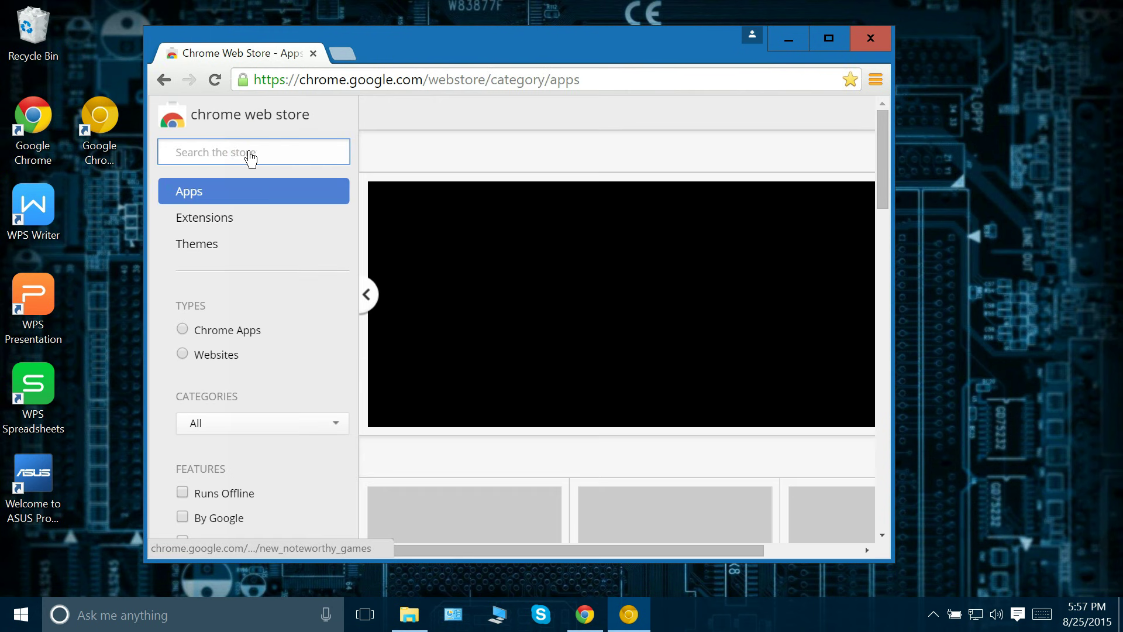
{"action": "left_click", "coordinate": [254, 155]}
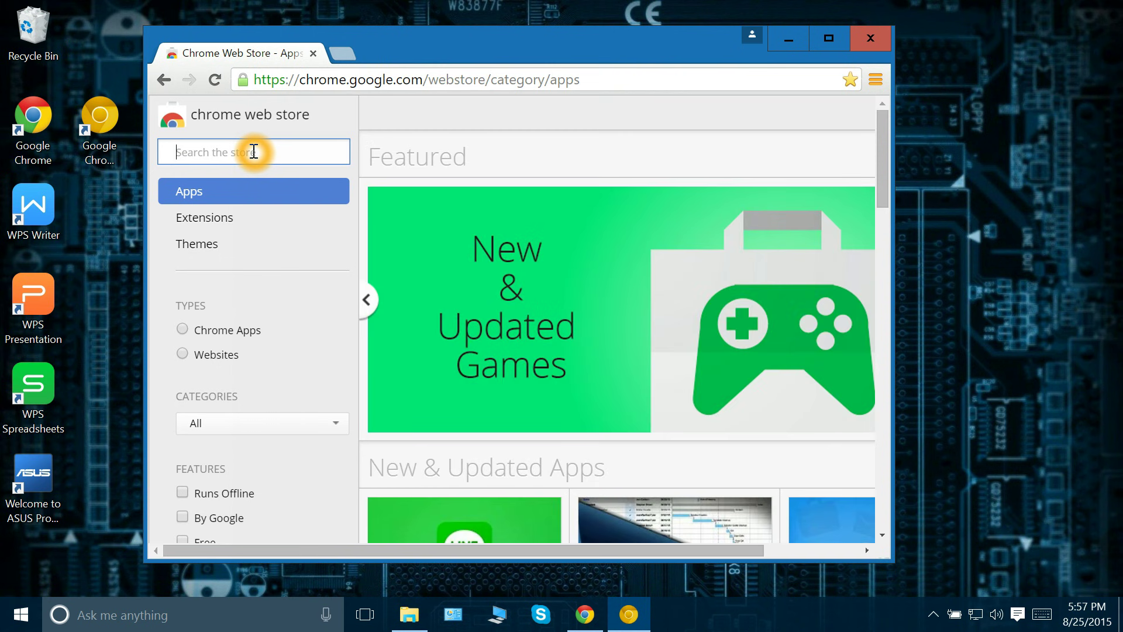
{"action": "type", "text": "HelloFax"}
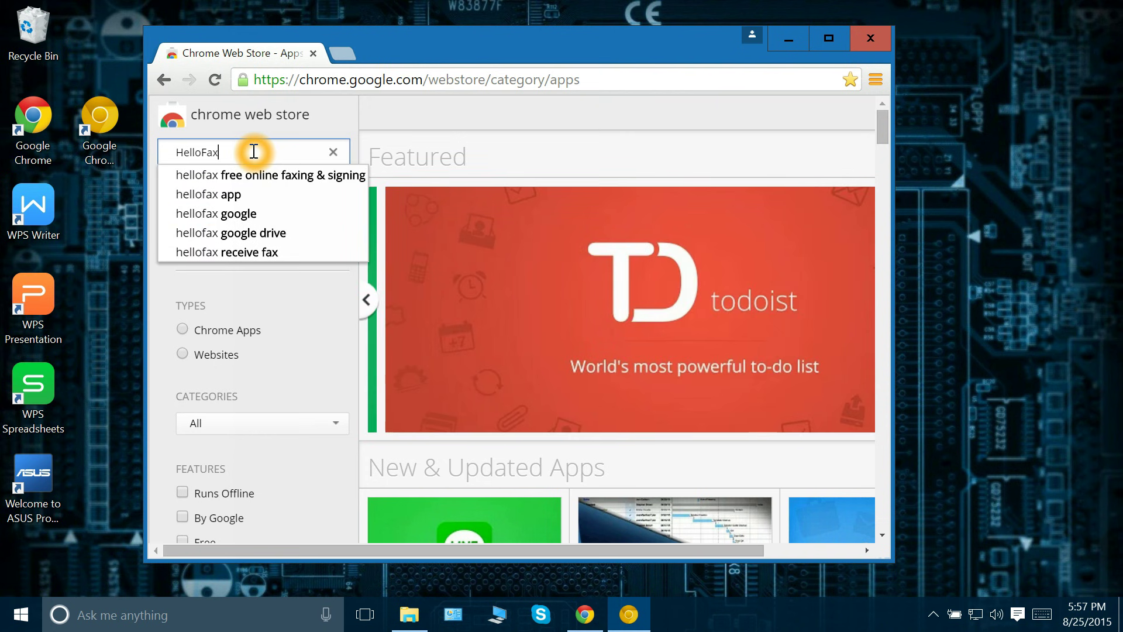
{"action": "key", "text": "Return"}
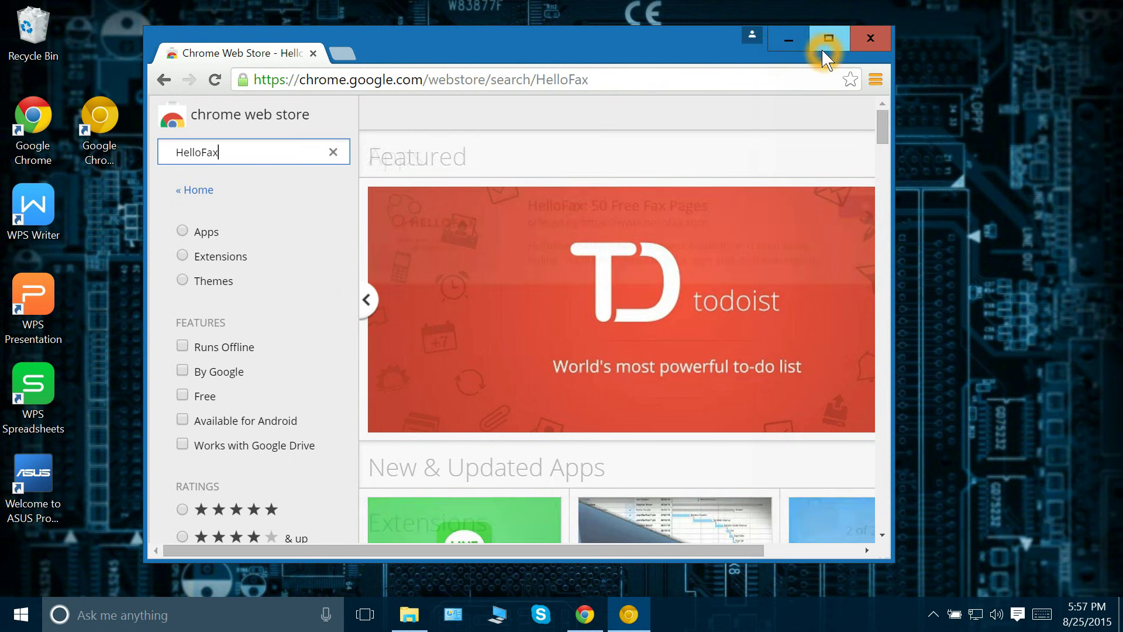
{"action": "left_click", "coordinate": [821, 49]}
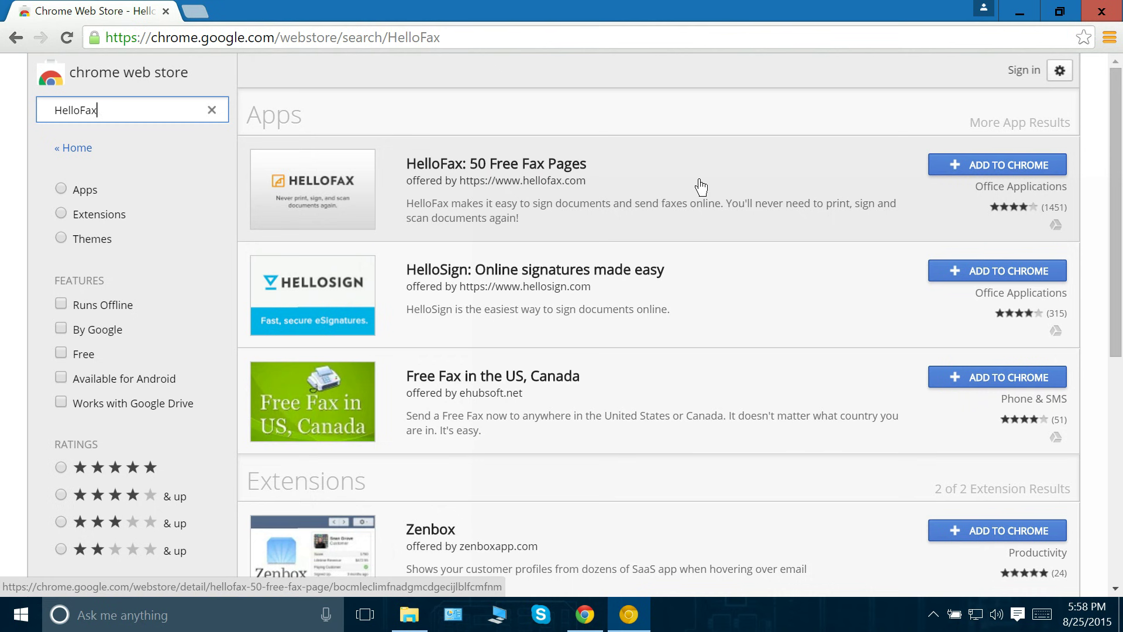
- Add the 'HelloFax: 50 Free Fax Pages' app to Chrome, confirming with 'Add app'
{"action": "left_click", "coordinate": [974, 176]}
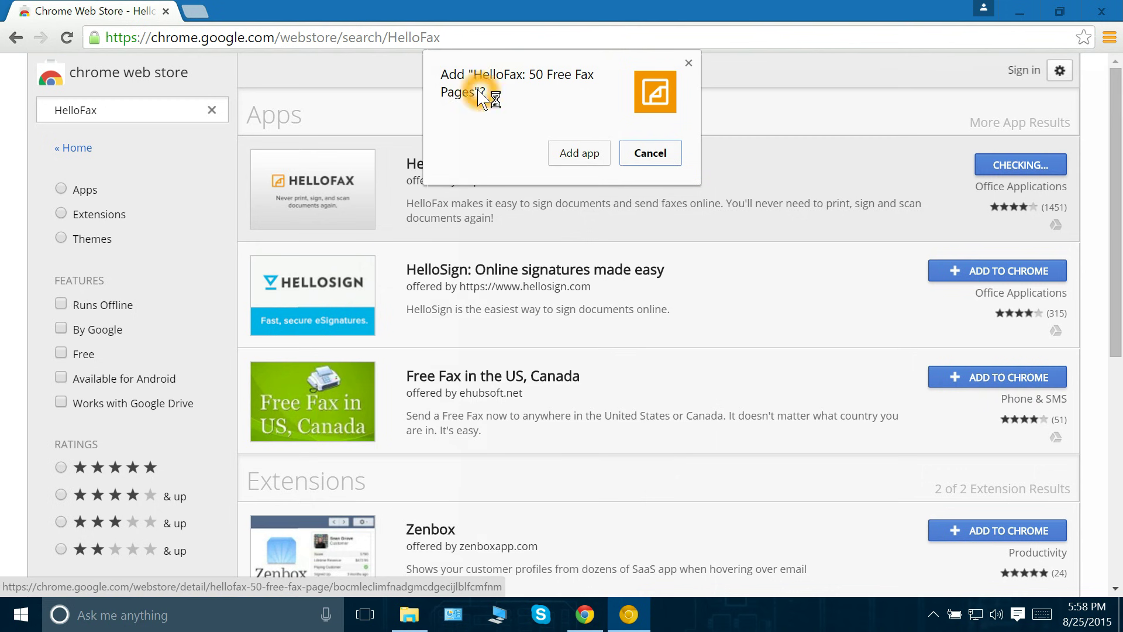
{"action": "left_click", "coordinate": [577, 153]}
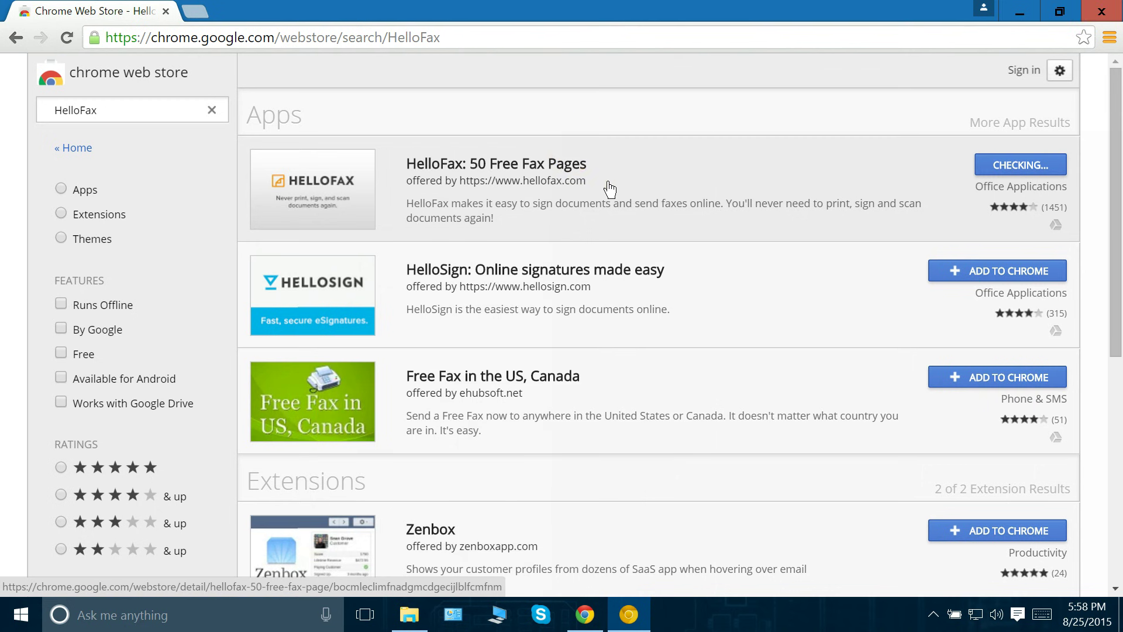
{"action": "left_click", "coordinate": [610, 189]}
{"action": "left_click", "coordinate": [724, 196]}
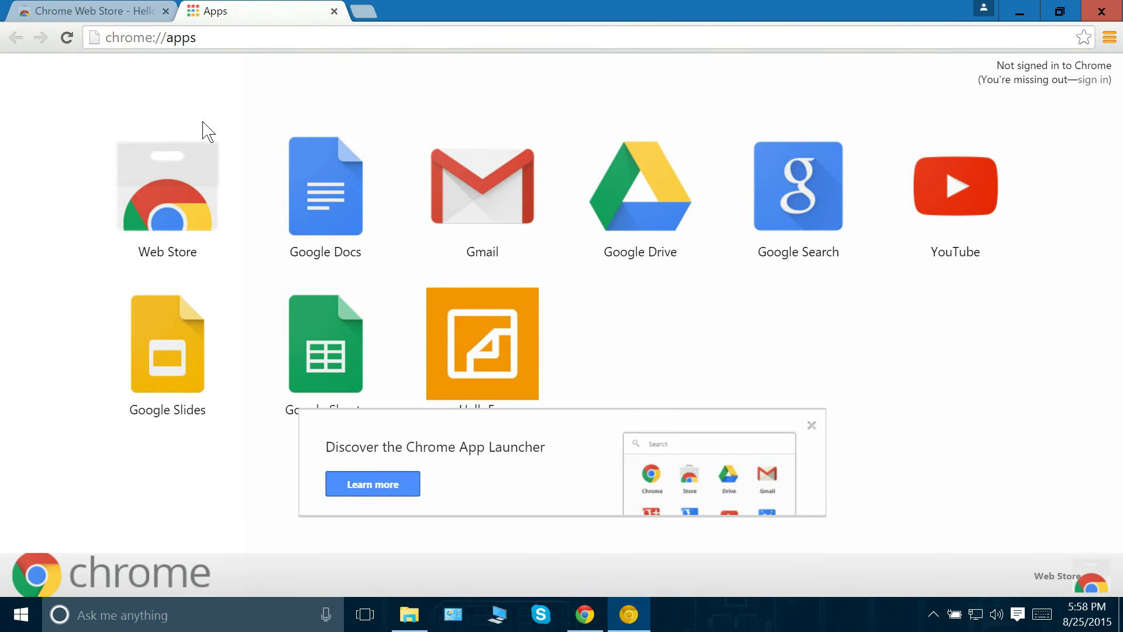
- Dismiss the App Launcher banner and launch HelloFax from the chrome://apps page
{"action": "left_click", "coordinate": [812, 425]}
{"action": "left_click", "coordinate": [577, 425]}
{"action": "left_click", "coordinate": [466, 368]}
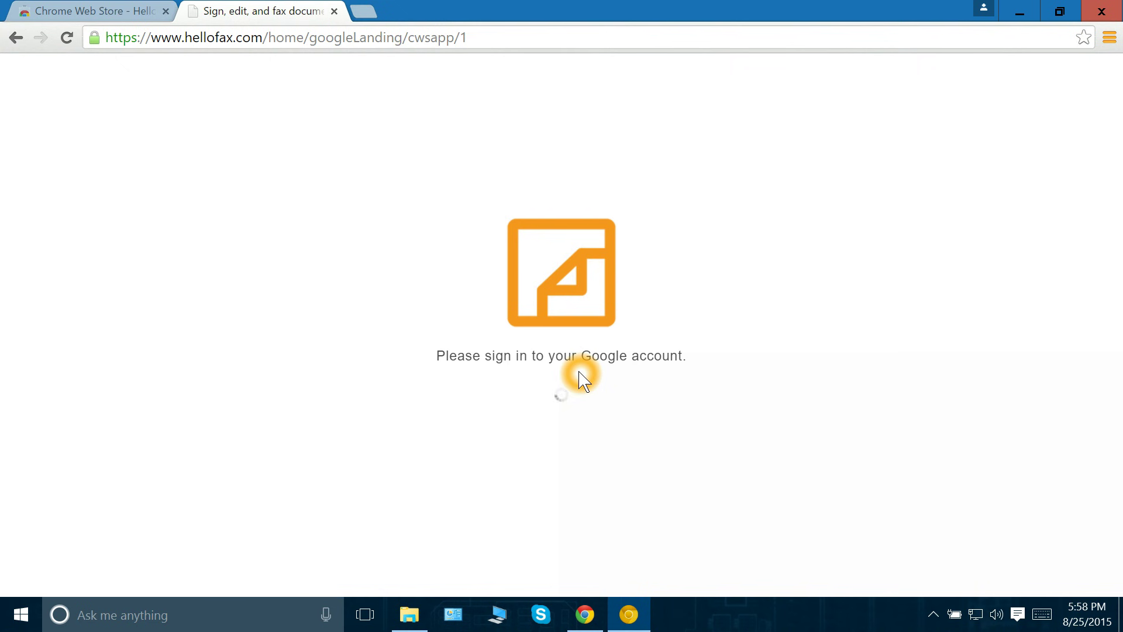
{"action": "left_click", "coordinate": [764, 369]}
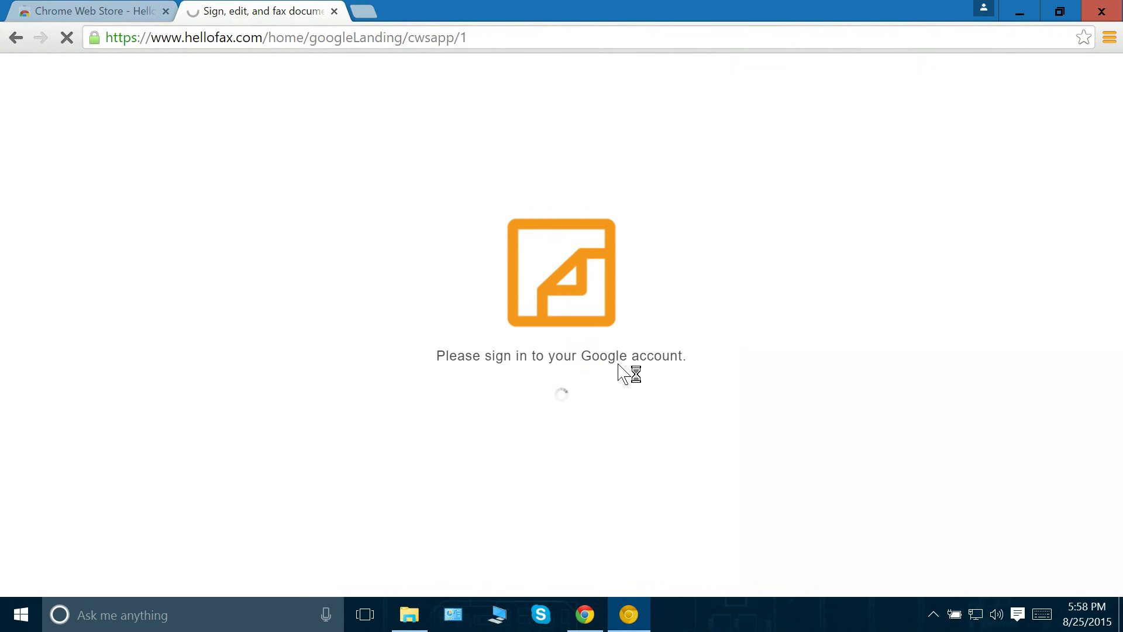
{"action": "left_click", "coordinate": [436, 370]}
{"action": "left_click", "coordinate": [689, 379]}
{"action": "left_click", "coordinate": [676, 393]}
{"action": "left_click", "coordinate": [514, 376]}
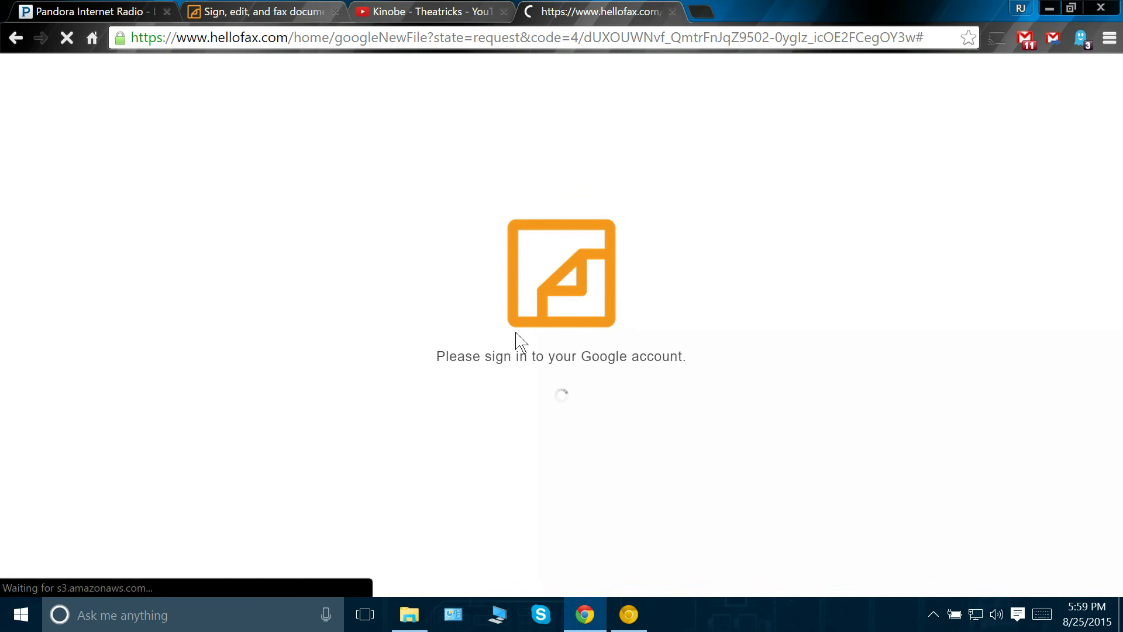
- Choose the FAX DOCUMENT option to reach the 'Send a fax' page
{"action": "left_click", "coordinate": [555, 318]}
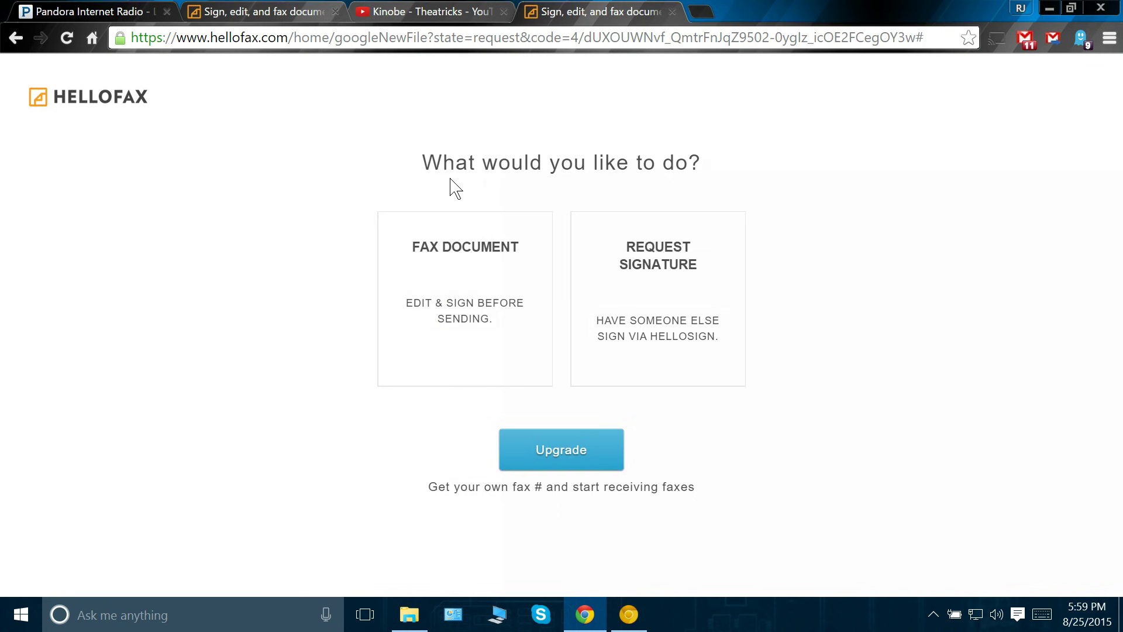
{"action": "left_click", "coordinate": [417, 182]}
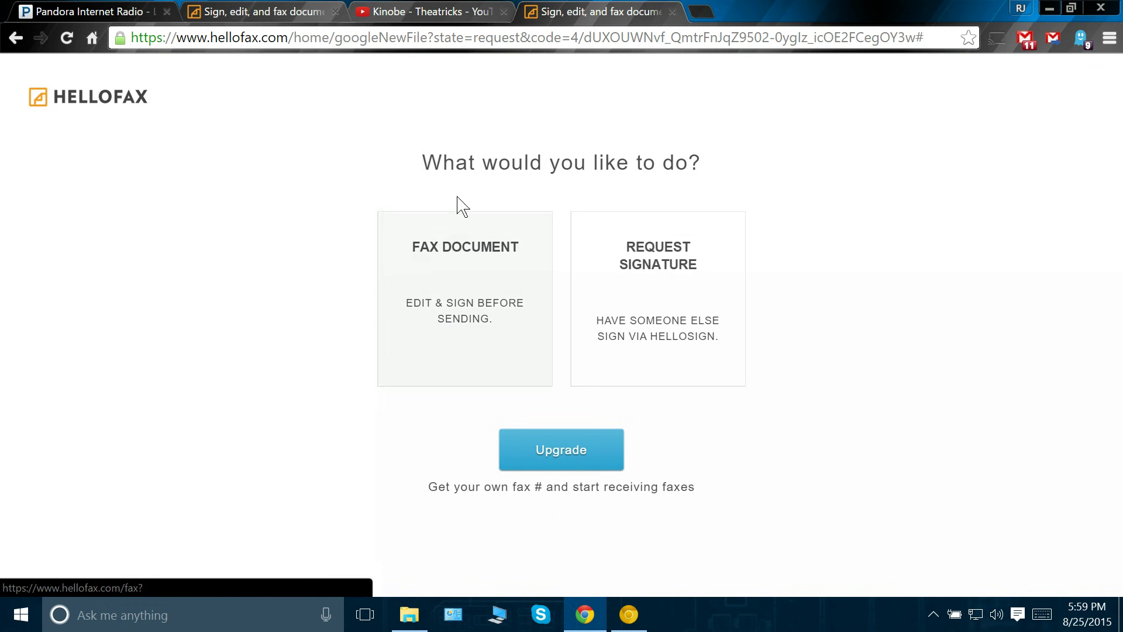
{"action": "left_click", "coordinate": [489, 384]}
{"action": "left_click", "coordinate": [476, 325]}
{"action": "left_click", "coordinate": [451, 253]}
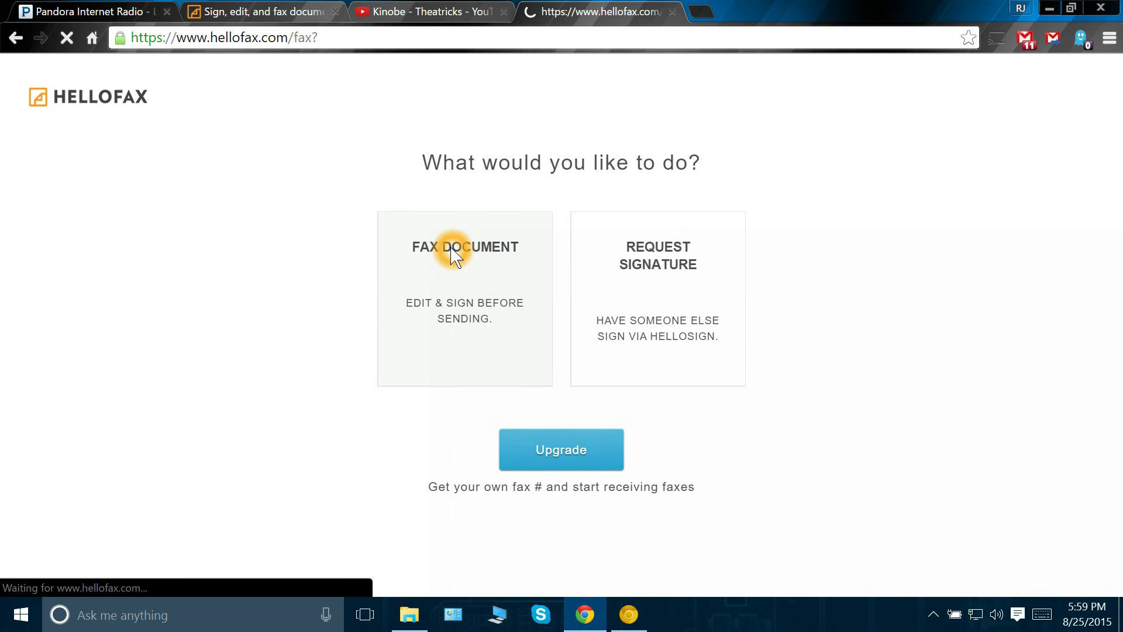
{"action": "left_click", "coordinate": [318, 247]}
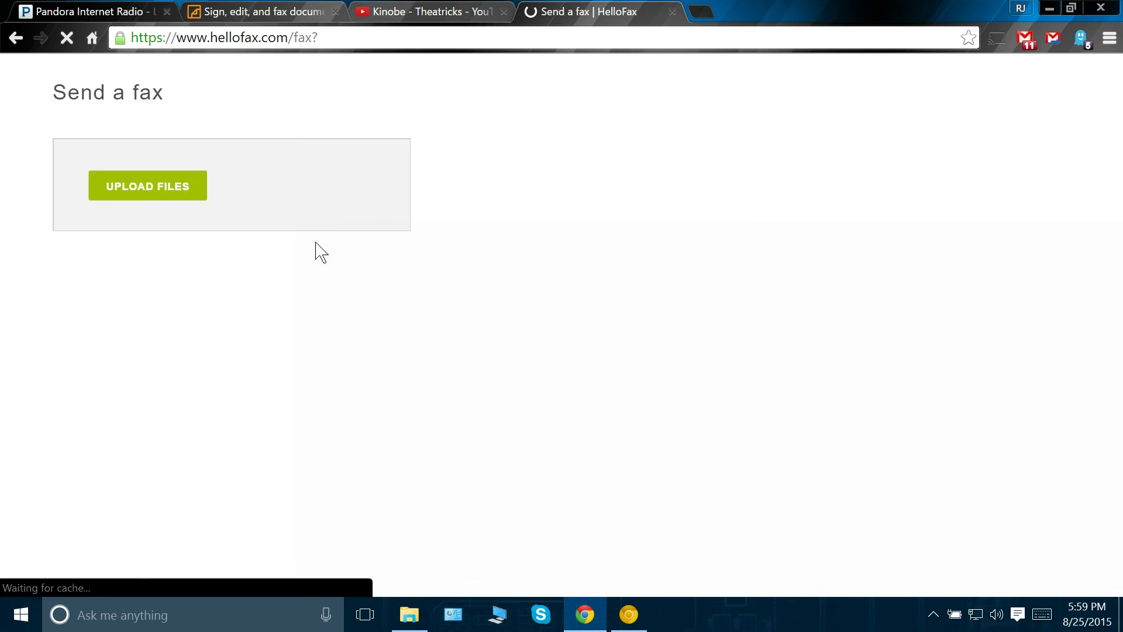
- Upload 'Resume AUG 2015.pdf' as the fax attachment
{"action": "left_click", "coordinate": [535, 300]}
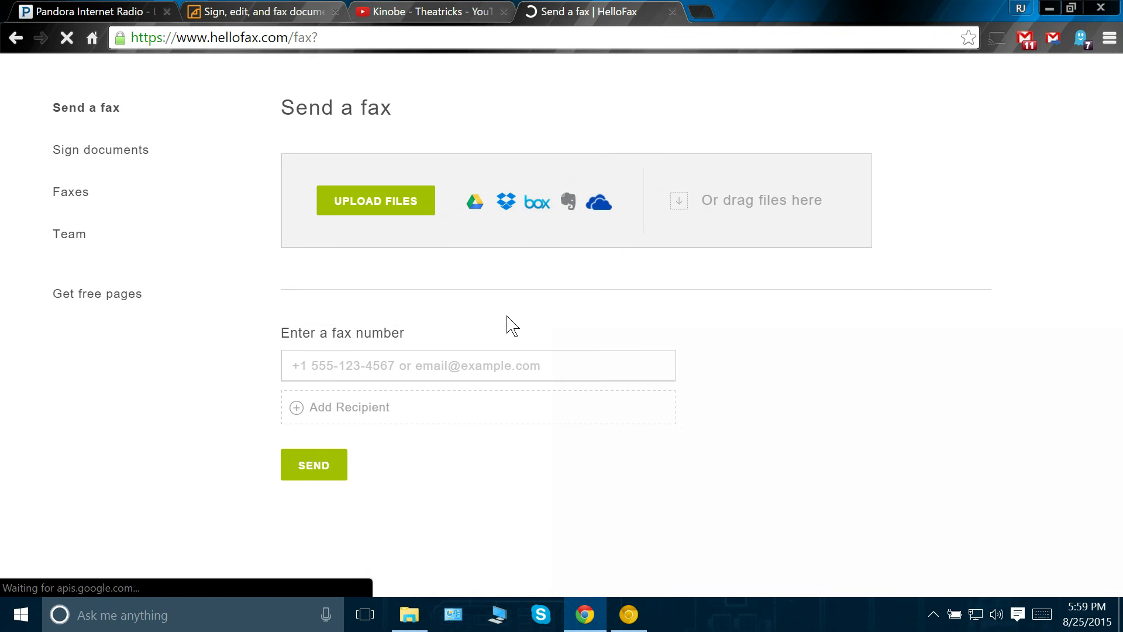
{"action": "left_click", "coordinate": [364, 212]}
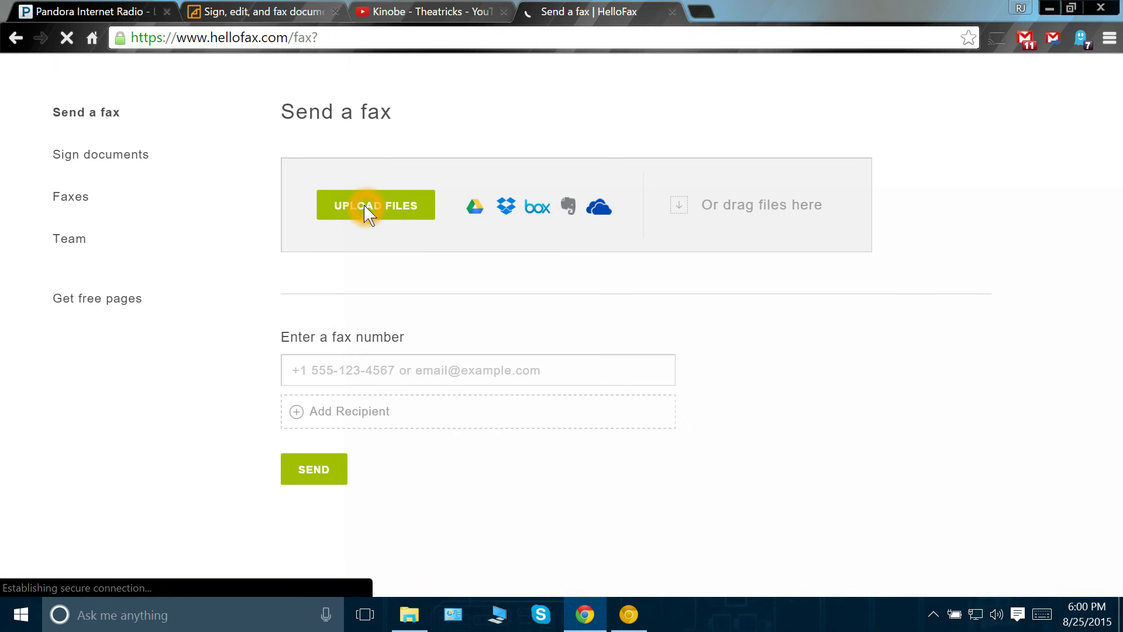
{"action": "left_click", "coordinate": [363, 210]}
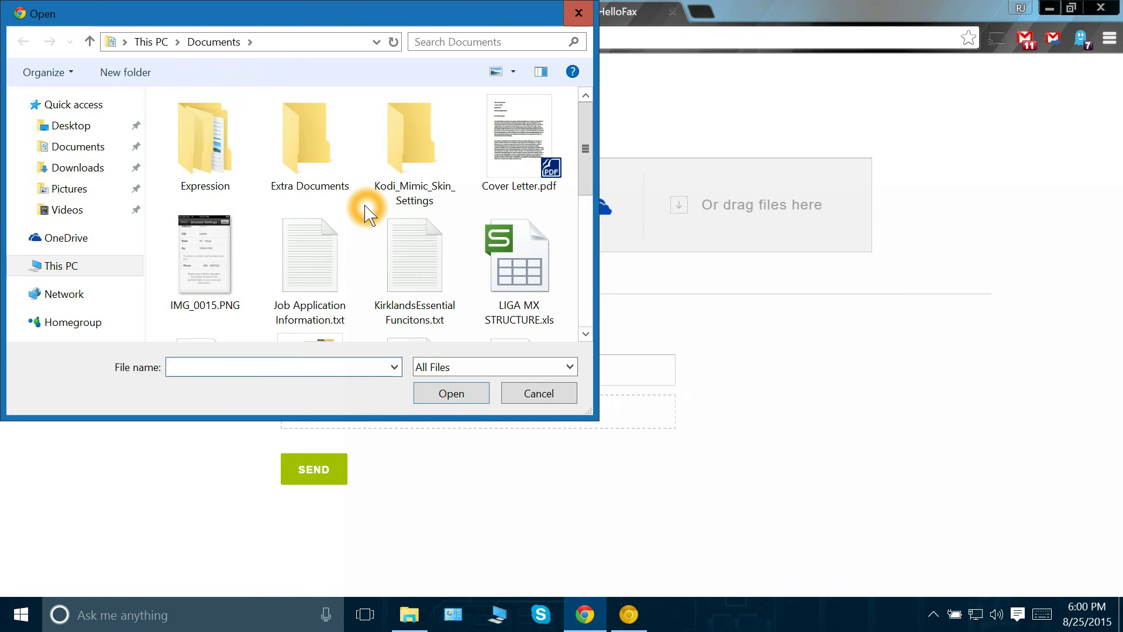
{"action": "scroll", "coordinate": [360, 270], "scroll_direction": "down", "scroll_amount": 2}
{"action": "scroll", "coordinate": [360, 271], "scroll_direction": "down", "scroll_amount": 3}
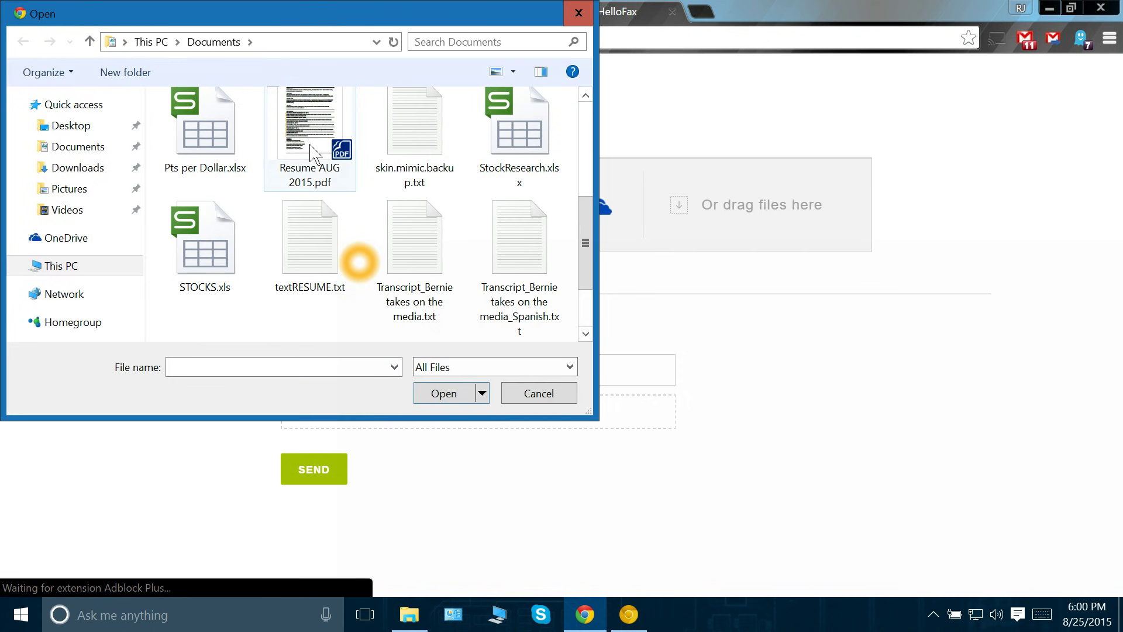
{"action": "left_click", "coordinate": [309, 136]}
{"action": "left_click", "coordinate": [449, 397]}
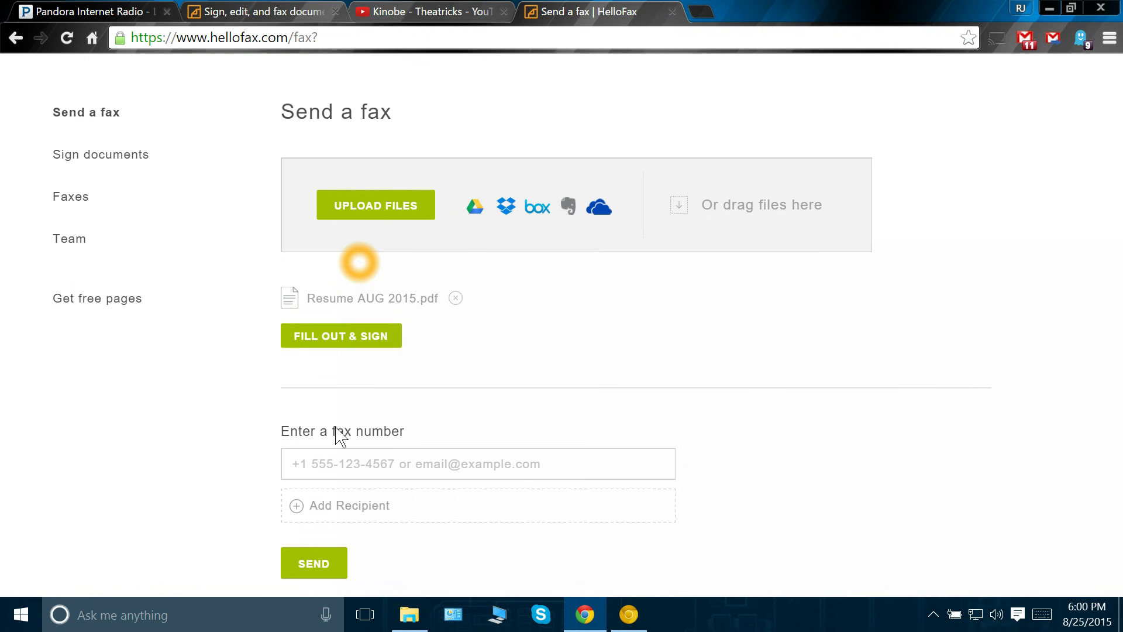
{"action": "left_click", "coordinate": [336, 467]}
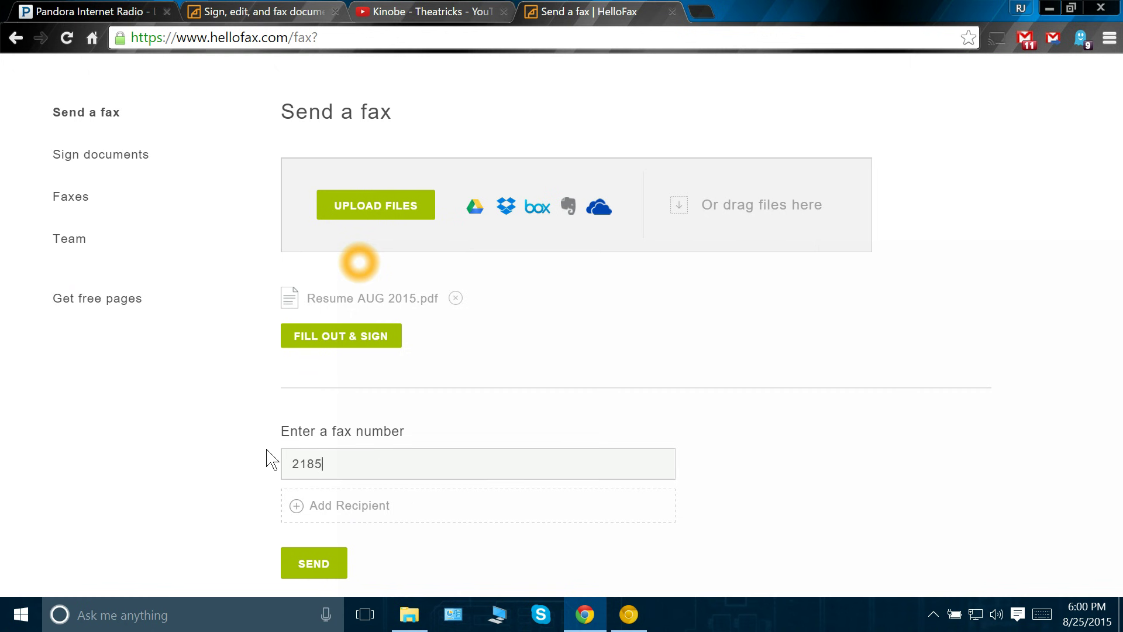
{"action": "type", "text": "4698123"}
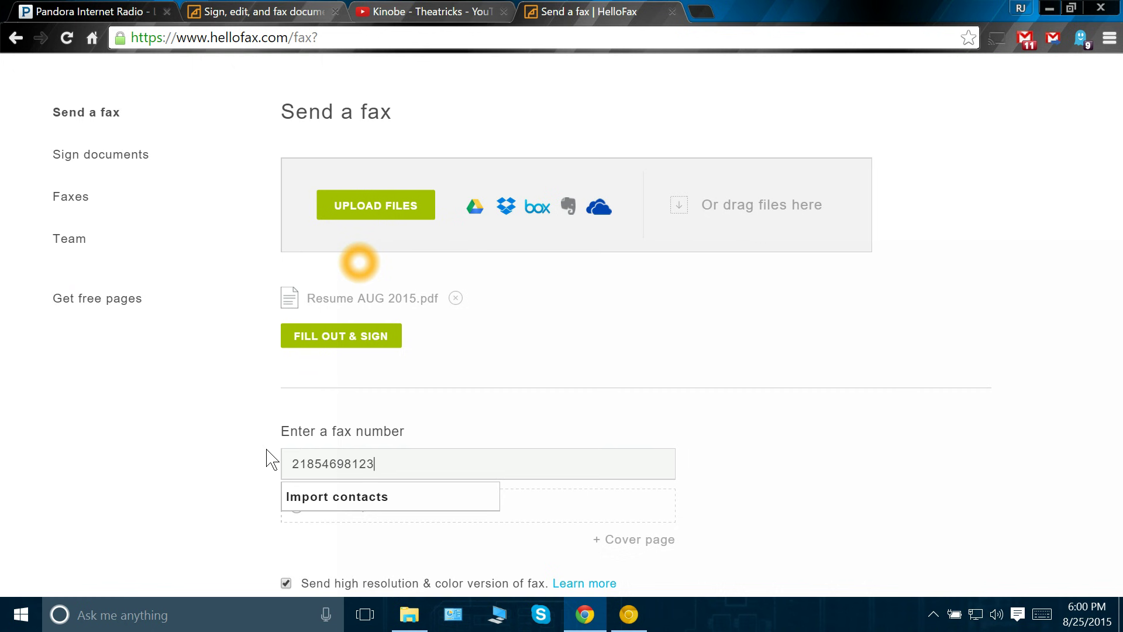
{"action": "left_click", "coordinate": [226, 457]}
{"action": "scroll", "coordinate": [237, 433], "scroll_direction": "down", "scroll_amount": 1}
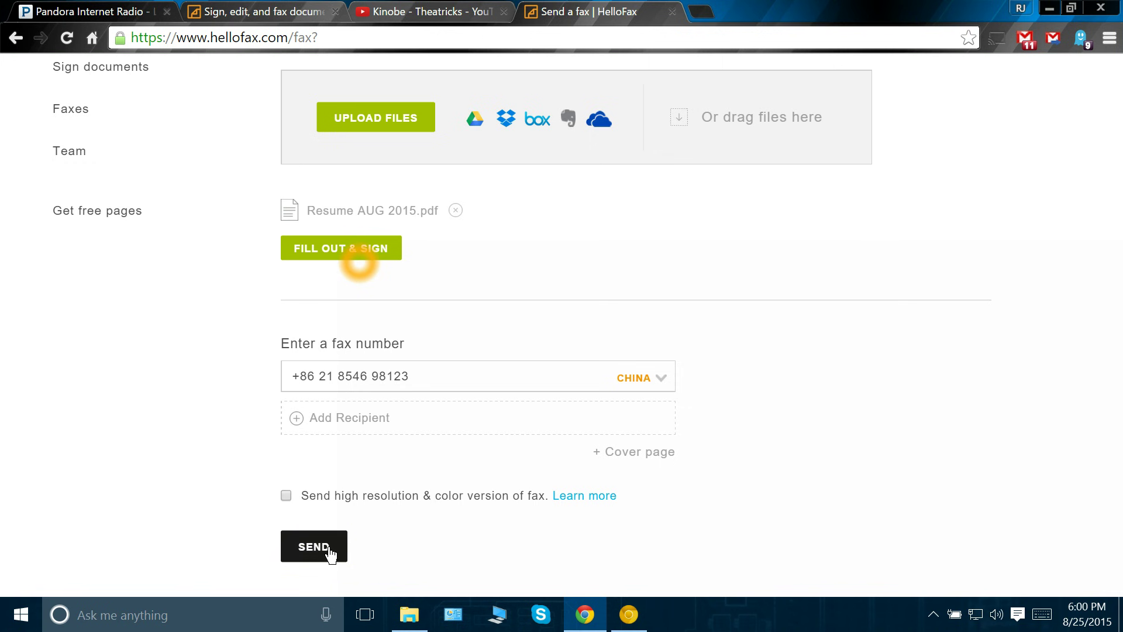
{"action": "scroll", "coordinate": [216, 416], "scroll_direction": "up", "scroll_amount": 2}
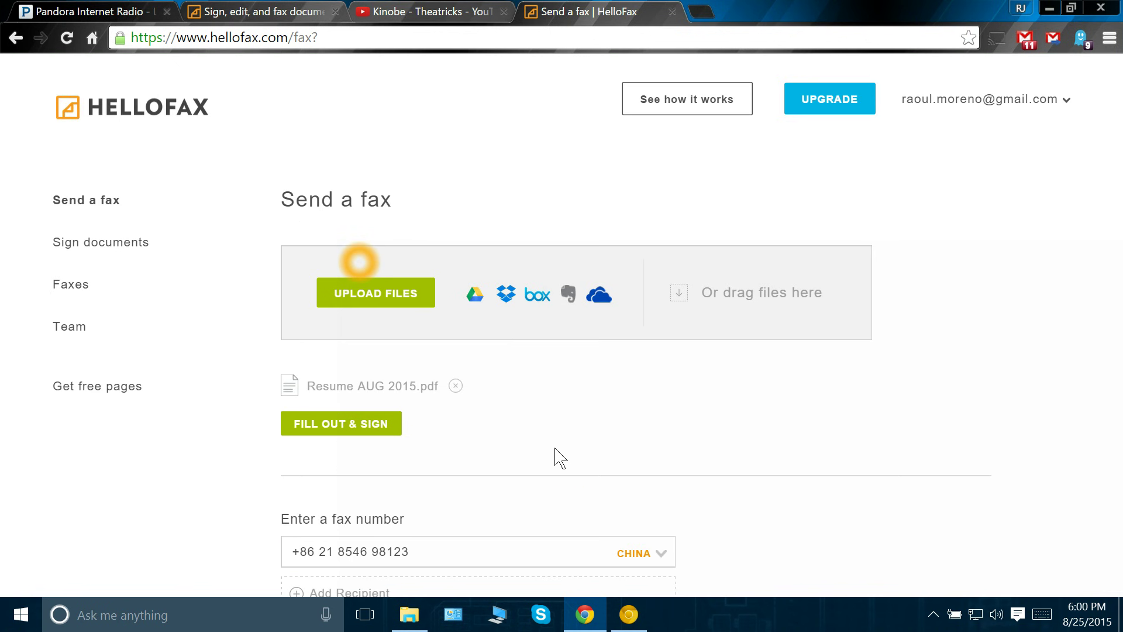
{"action": "scroll", "coordinate": [526, 448], "scroll_direction": "down", "scroll_amount": 2}
{"action": "scroll", "coordinate": [450, 443], "scroll_direction": "up", "scroll_amount": 2}
- Open the Faxes list and permanently delete the Resume AUG 2015 draft
{"action": "left_click", "coordinate": [78, 292]}
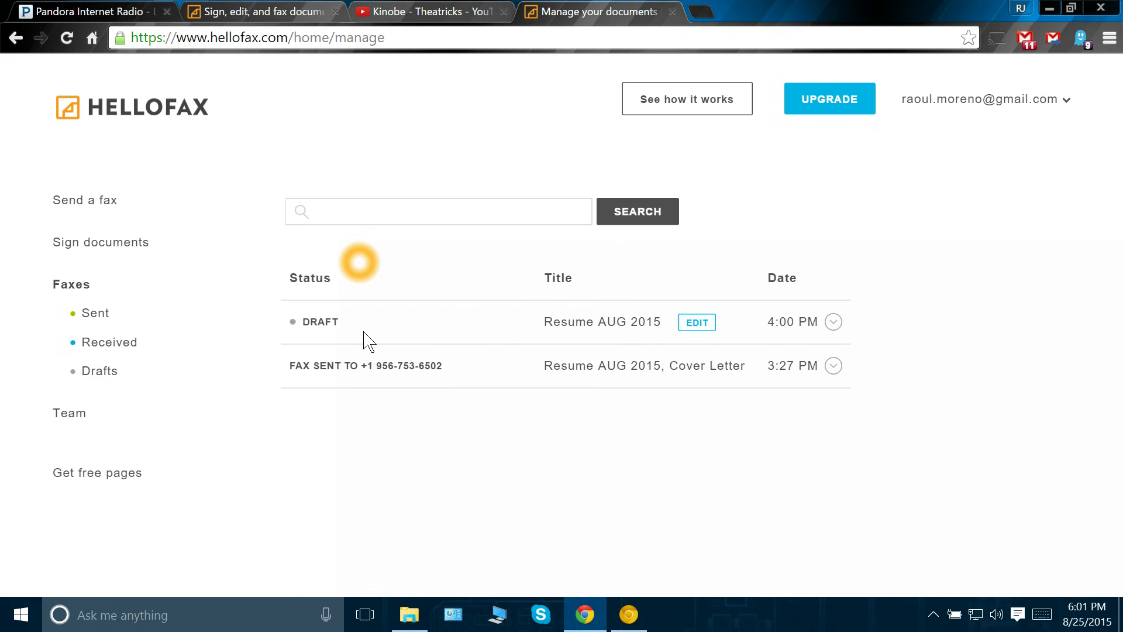
{"action": "left_click", "coordinate": [834, 323]}
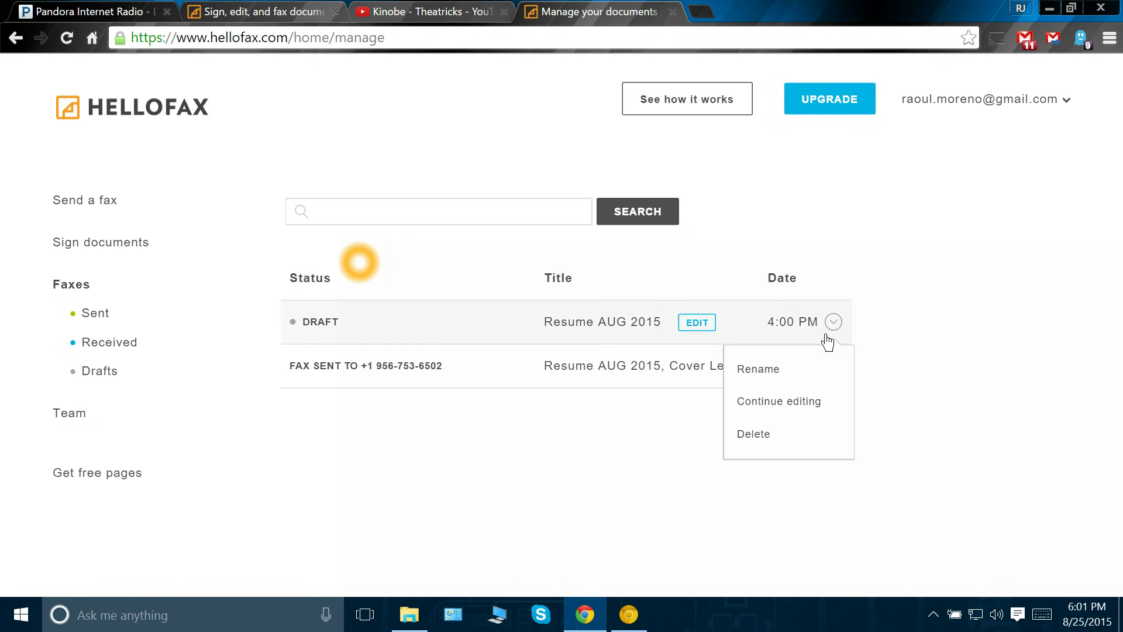
{"action": "left_click", "coordinate": [334, 338]}
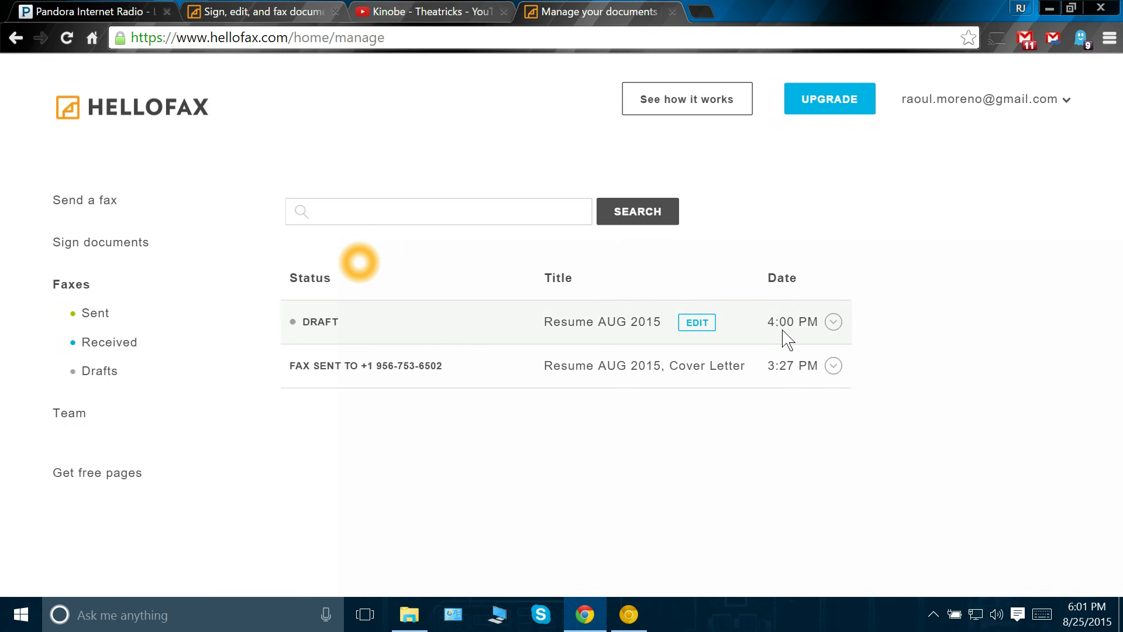
{"action": "left_click", "coordinate": [834, 322]}
{"action": "left_click", "coordinate": [744, 435]}
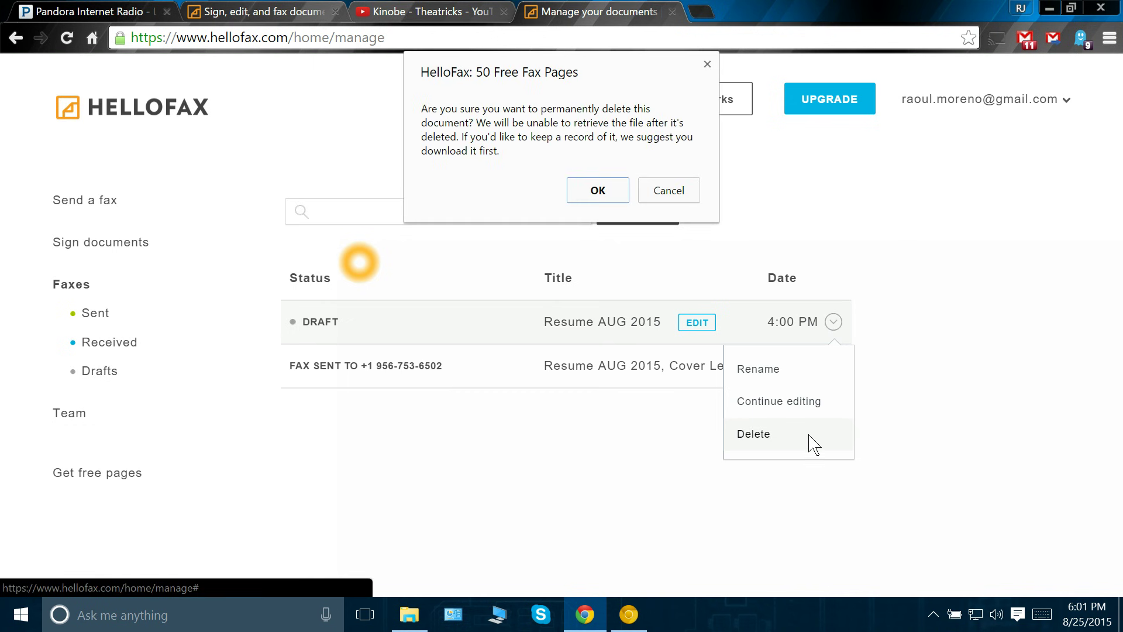
{"action": "left_click", "coordinate": [592, 193]}
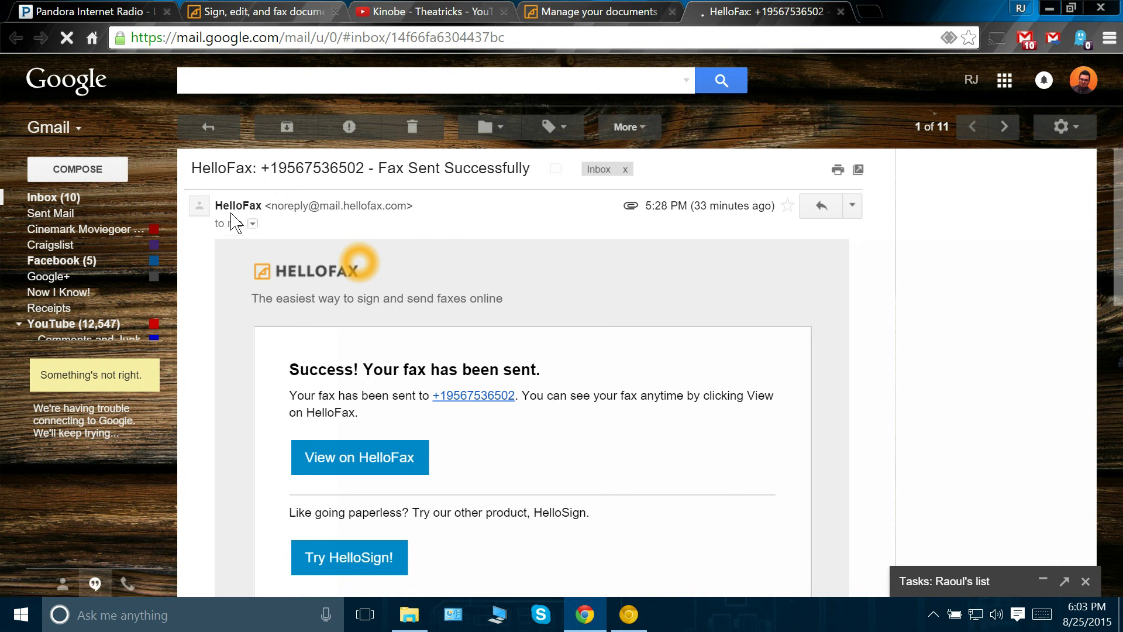
{"action": "scroll", "coordinate": [526, 202], "scroll_direction": "down", "scroll_amount": 1}
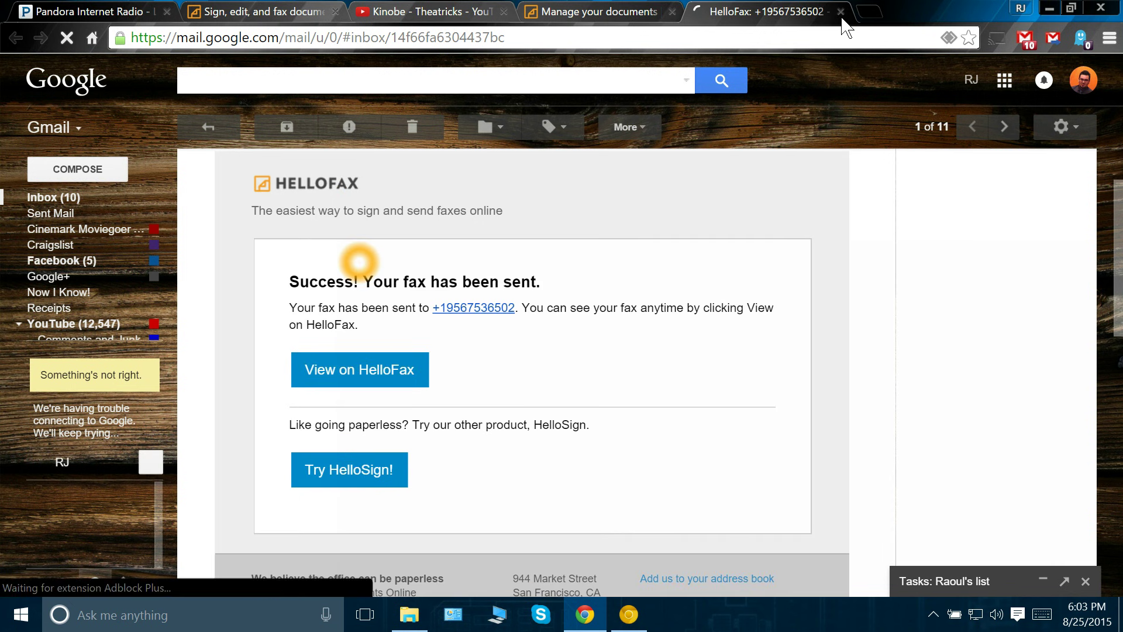
- Switch from Gmail back to the HelloFax 'Manage your documents' tab
{"action": "left_click", "coordinate": [583, 18]}
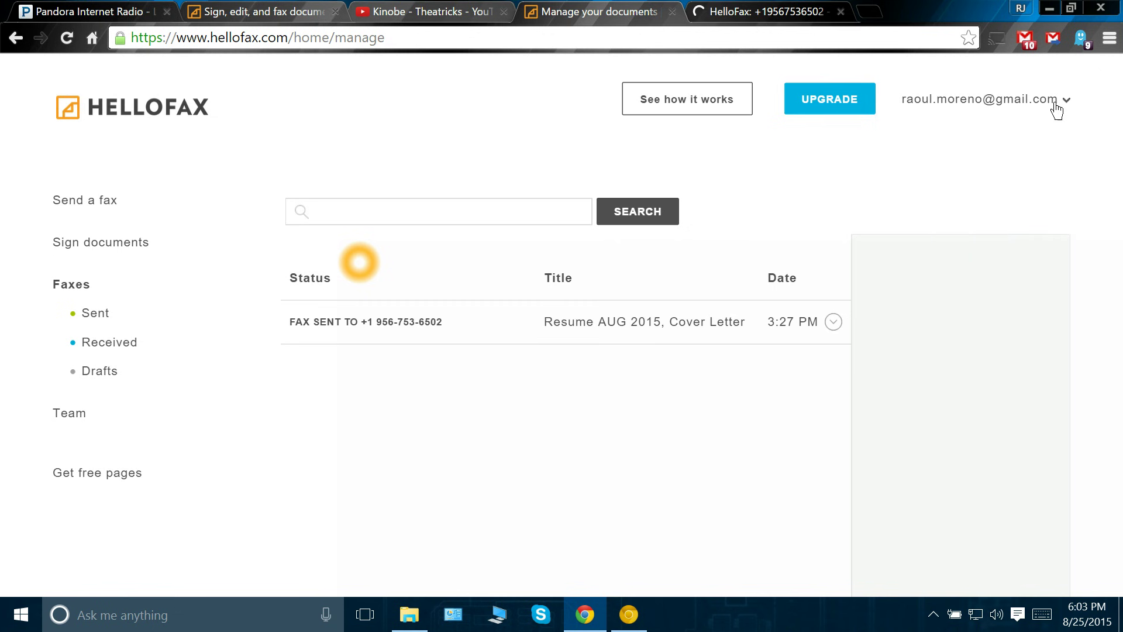
- Choose Get free pages from the HelloFax account menu to see ways to earn fax pages
{"action": "mouse_move", "coordinate": [982, 99]}
{"action": "left_click", "coordinate": [963, 196]}
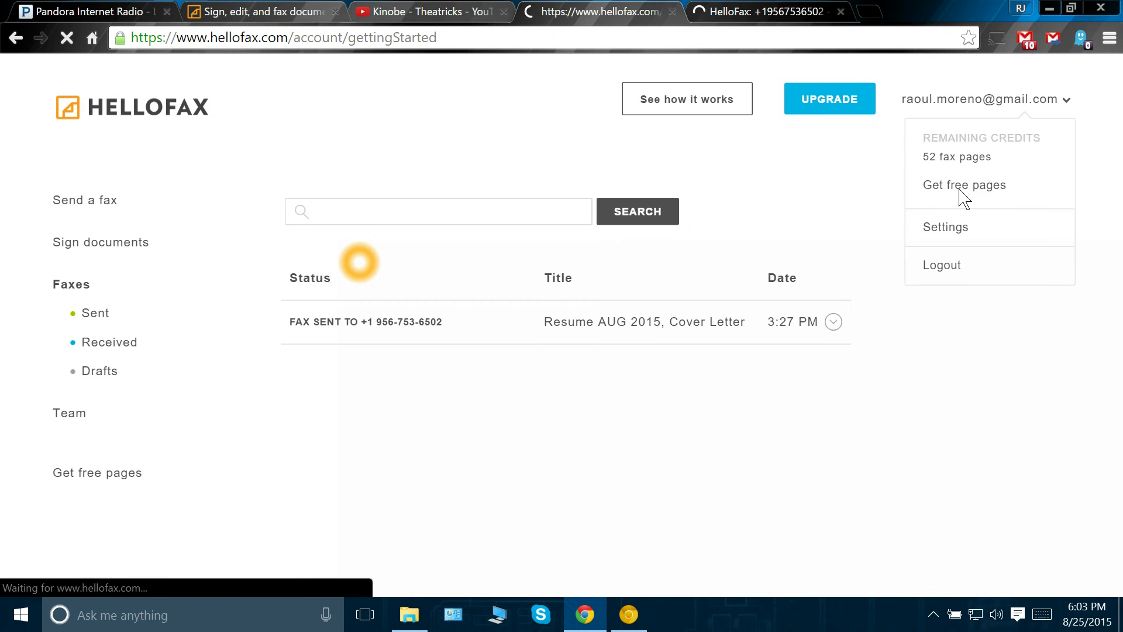